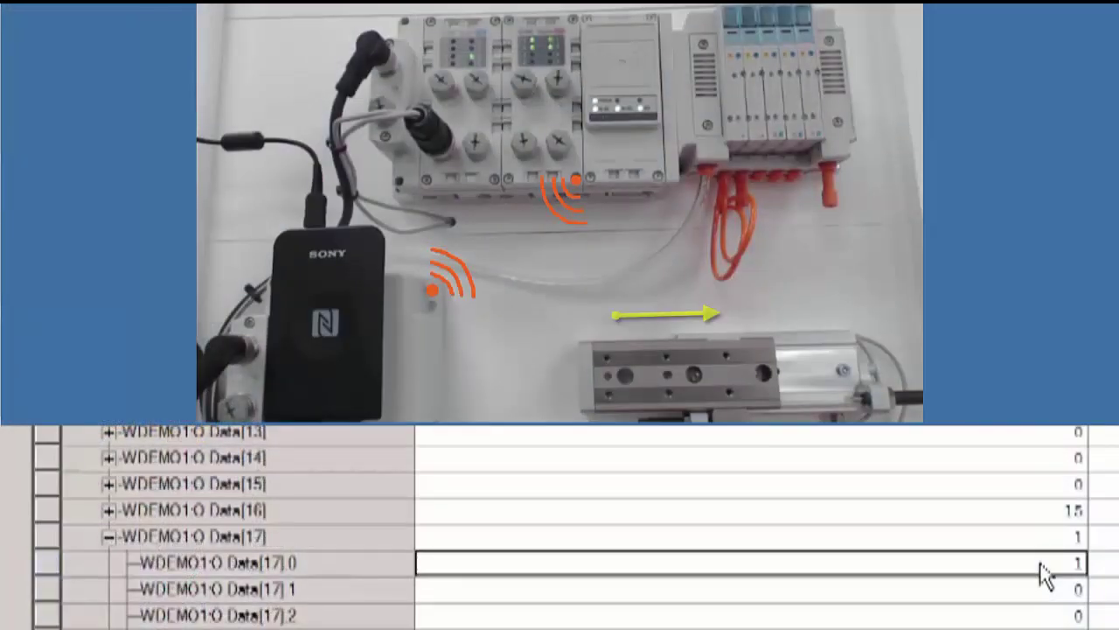
- Commit the value 1 to WDEMO1:O.Data[17].0 so the valve fires
{"action": "key", "text": "Return"}
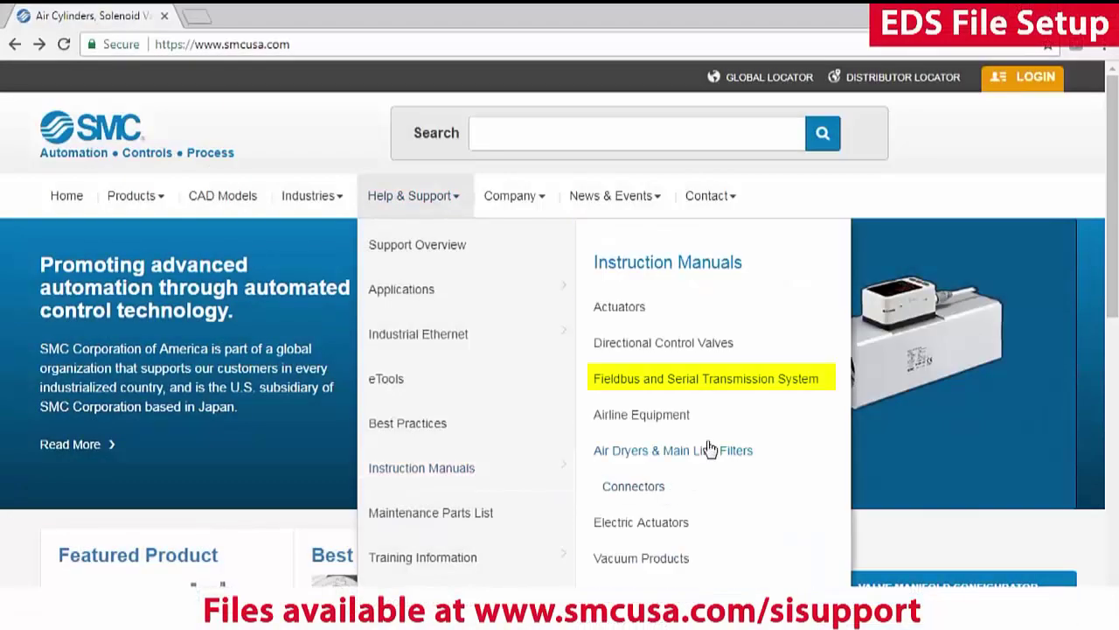
- Get the EX600-WEN/WSV config file from Fieldbus manuals and extract it into Downloads with PeaZip
{"action": "left_click", "coordinate": [724, 378]}
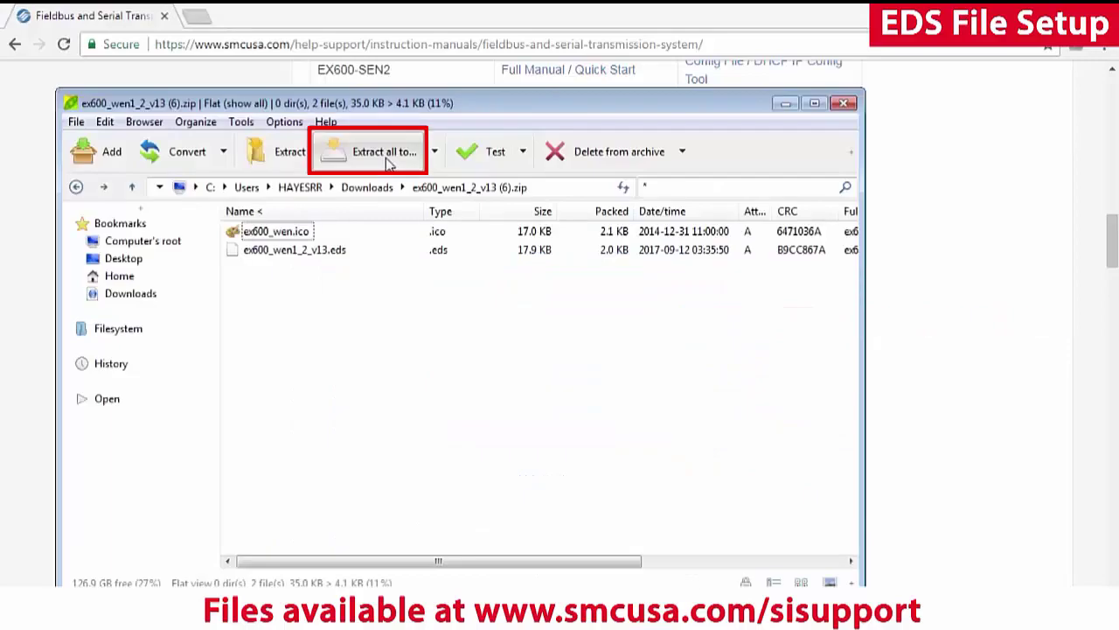
{"action": "left_click", "coordinate": [384, 152]}
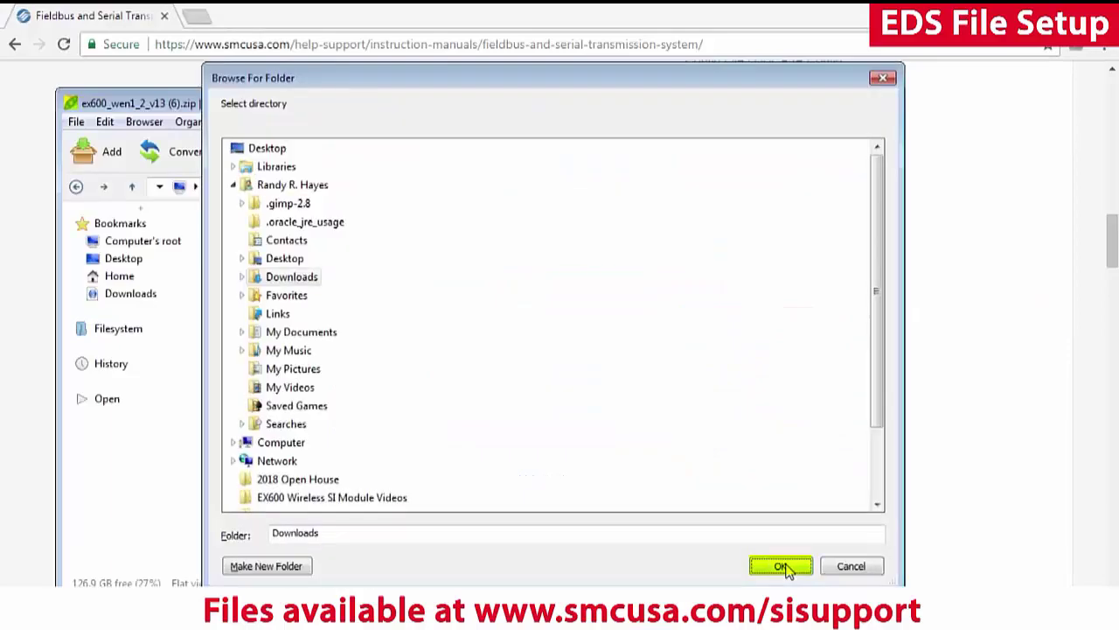
{"action": "left_click", "coordinate": [781, 566]}
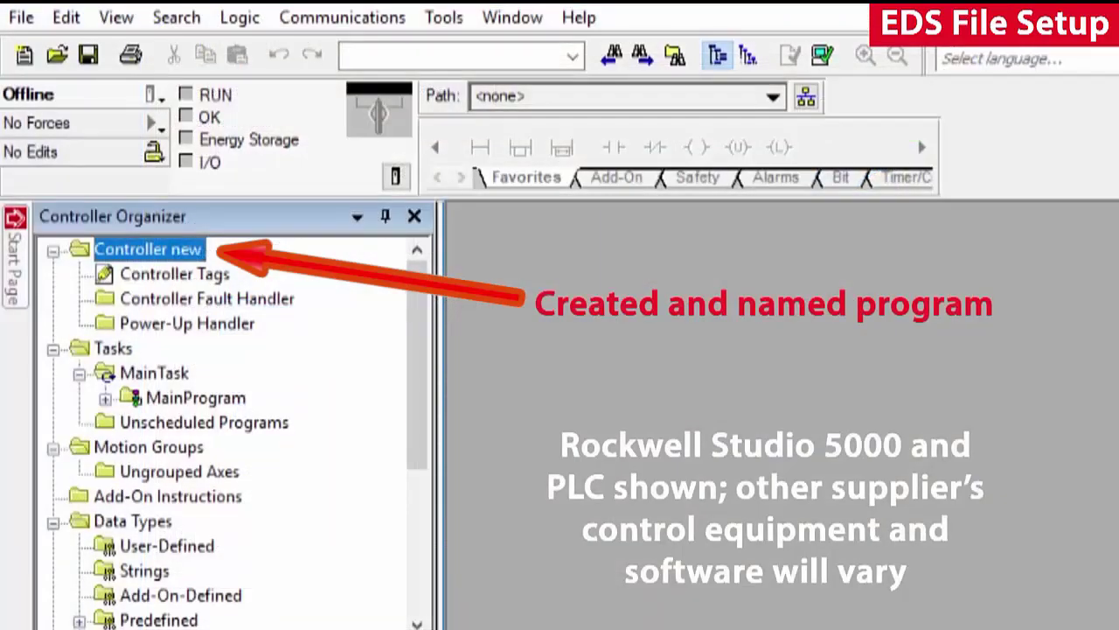
- Start the EDS Hardware Installation Tool to register the ex600_wen1_2_v13 EDS file
{"action": "left_click", "coordinate": [447, 26]}
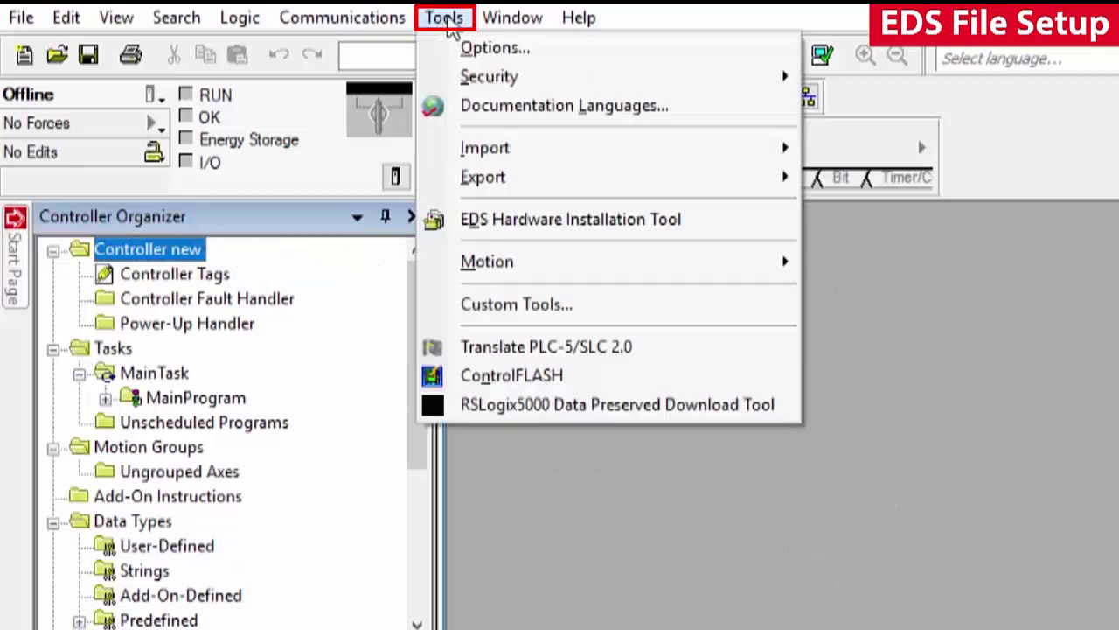
{"action": "left_click", "coordinate": [539, 219]}
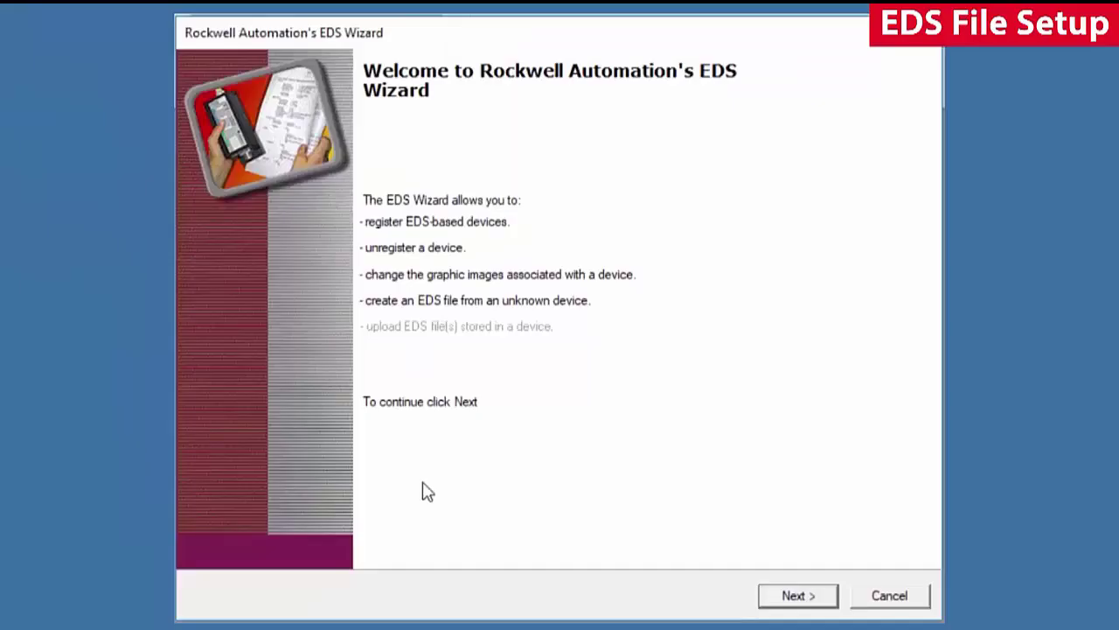
{"action": "left_click", "coordinate": [819, 599]}
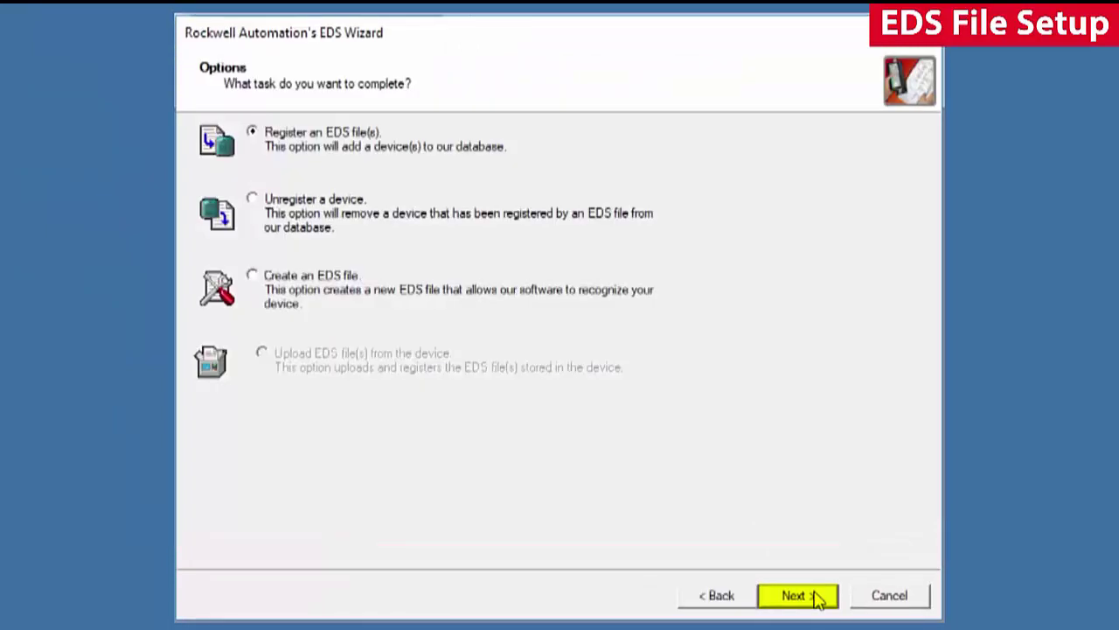
{"action": "left_click", "coordinate": [818, 596]}
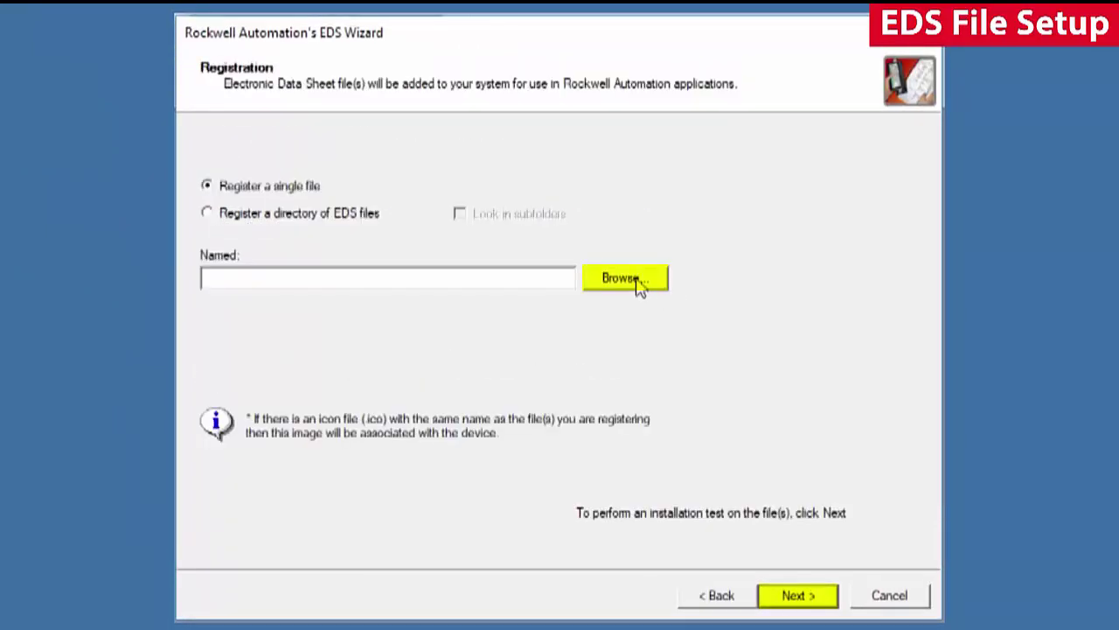
{"action": "left_click", "coordinate": [639, 281]}
{"action": "double_click", "coordinate": [482, 204]}
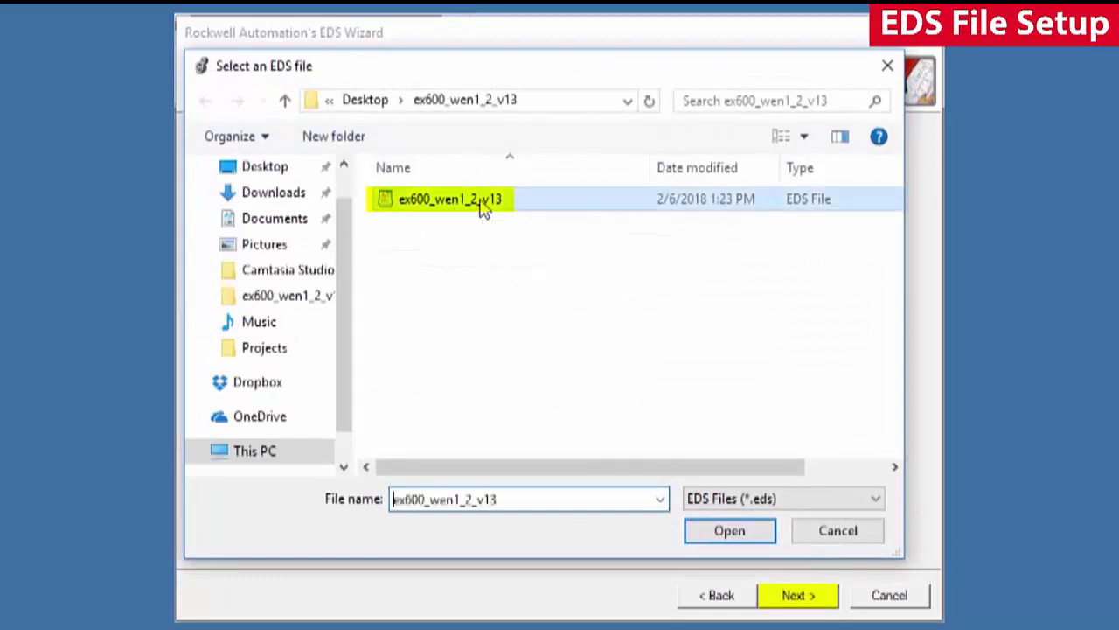
- Pass the installation test, keep the default EX600-WEN* image, and finish the wizard
{"action": "left_click", "coordinate": [807, 605]}
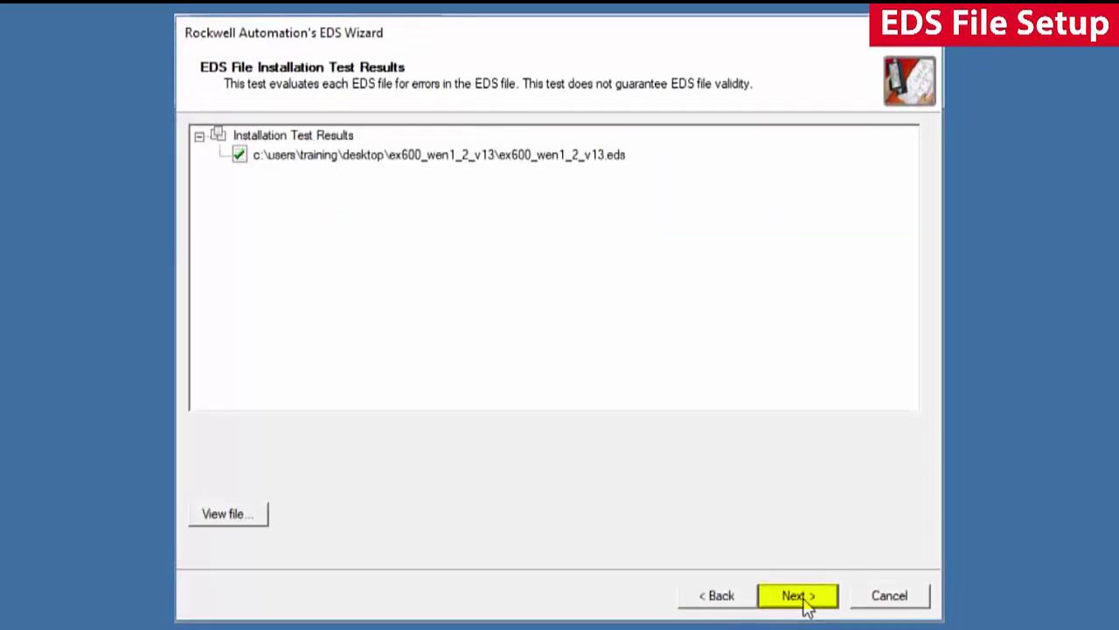
{"action": "left_click", "coordinate": [806, 605]}
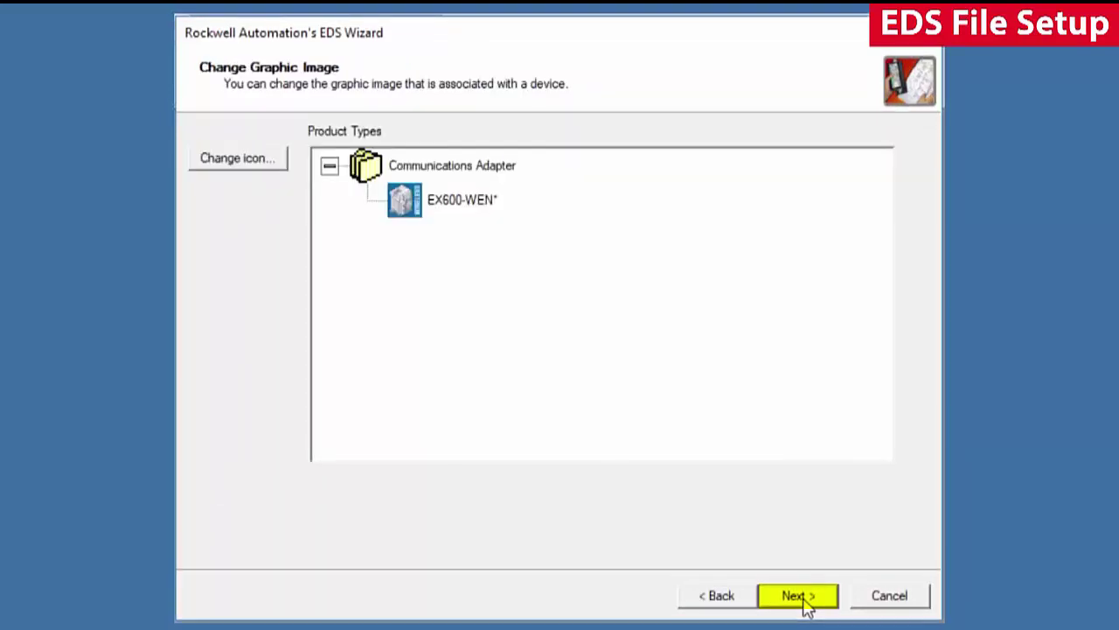
{"action": "left_click", "coordinate": [807, 605]}
{"action": "left_click", "coordinate": [806, 605]}
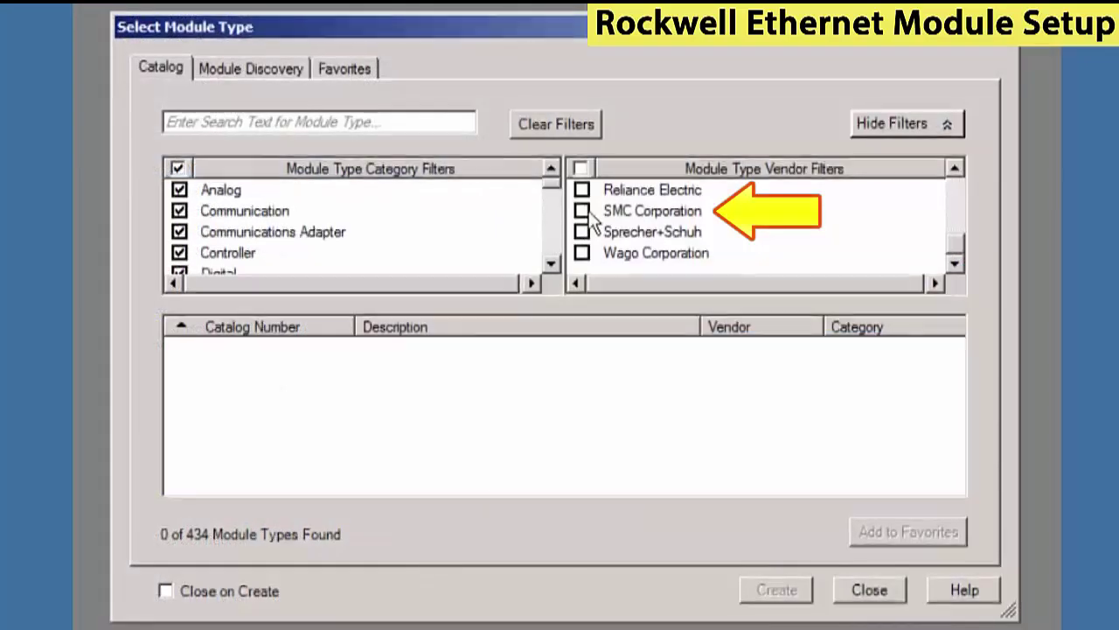
- Filter module types to SMC and create a new EX600-WEN* module
{"action": "left_click", "coordinate": [592, 216]}
{"action": "left_click", "coordinate": [956, 465]}
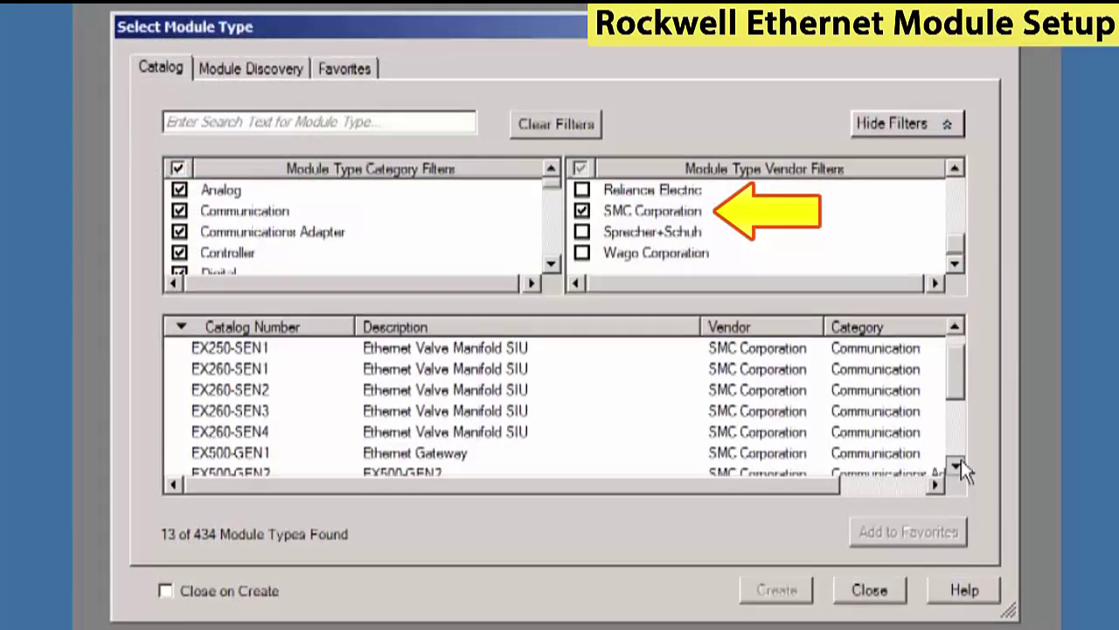
{"action": "left_click", "coordinate": [956, 464]}
{"action": "left_click", "coordinate": [956, 465]}
{"action": "left_click", "coordinate": [956, 465]}
{"action": "left_click", "coordinate": [956, 464]}
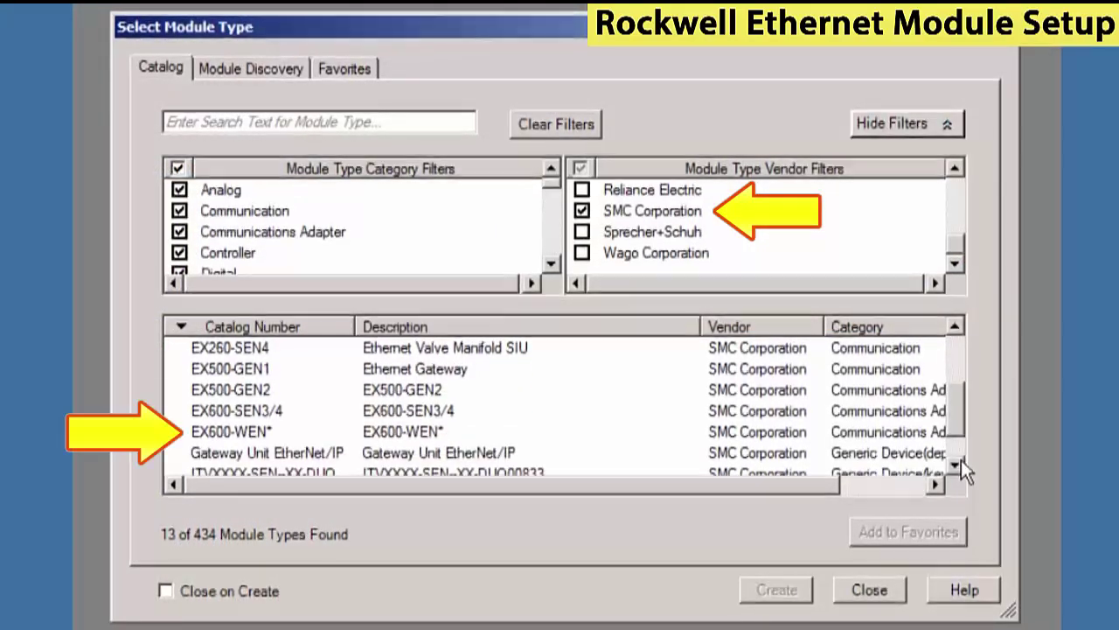
{"action": "left_click", "coordinate": [313, 432]}
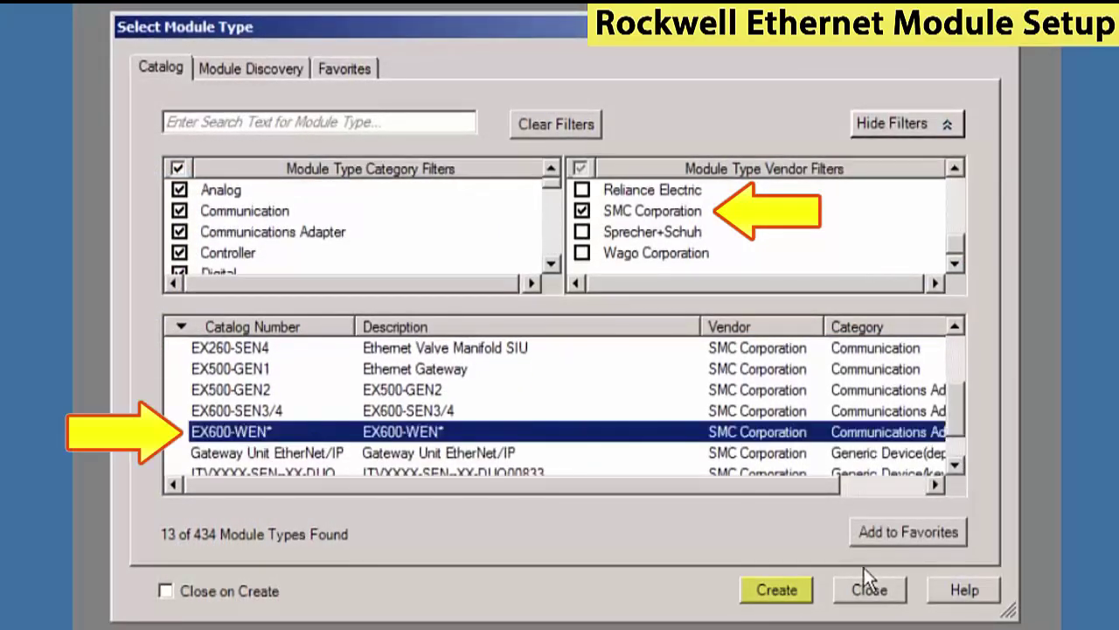
{"action": "left_click", "coordinate": [777, 591]}
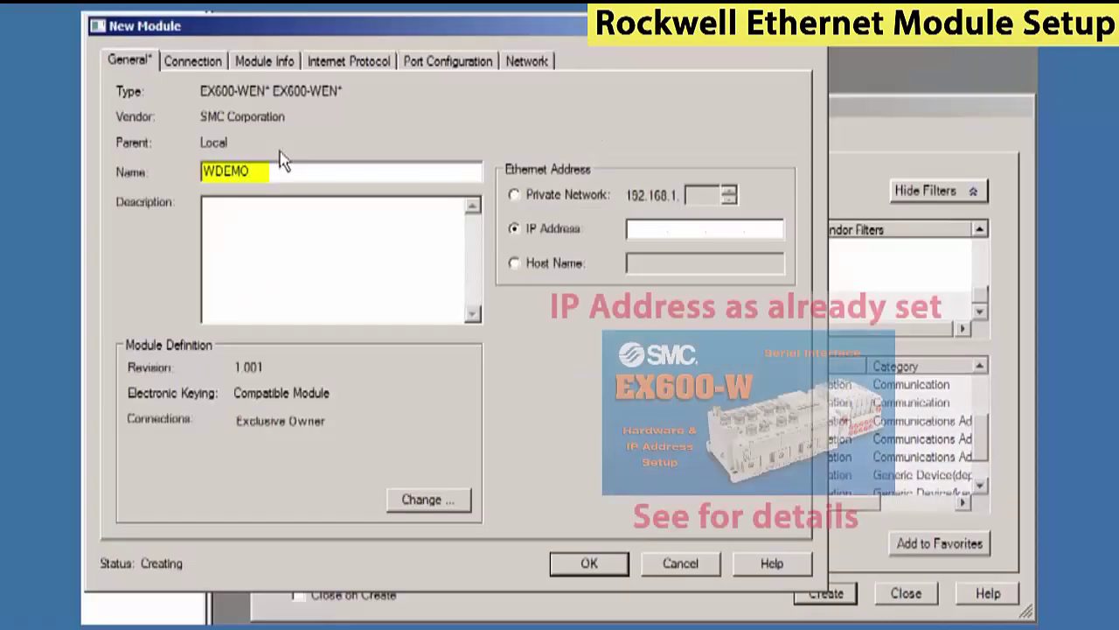
- Name it WDEMO1 with IP 192.168.0.43, adjust the module definition, and confirm
{"action": "type", "text": "1"}
{"action": "left_click", "coordinate": [651, 230]}
{"action": "type", "text": "192 . "}
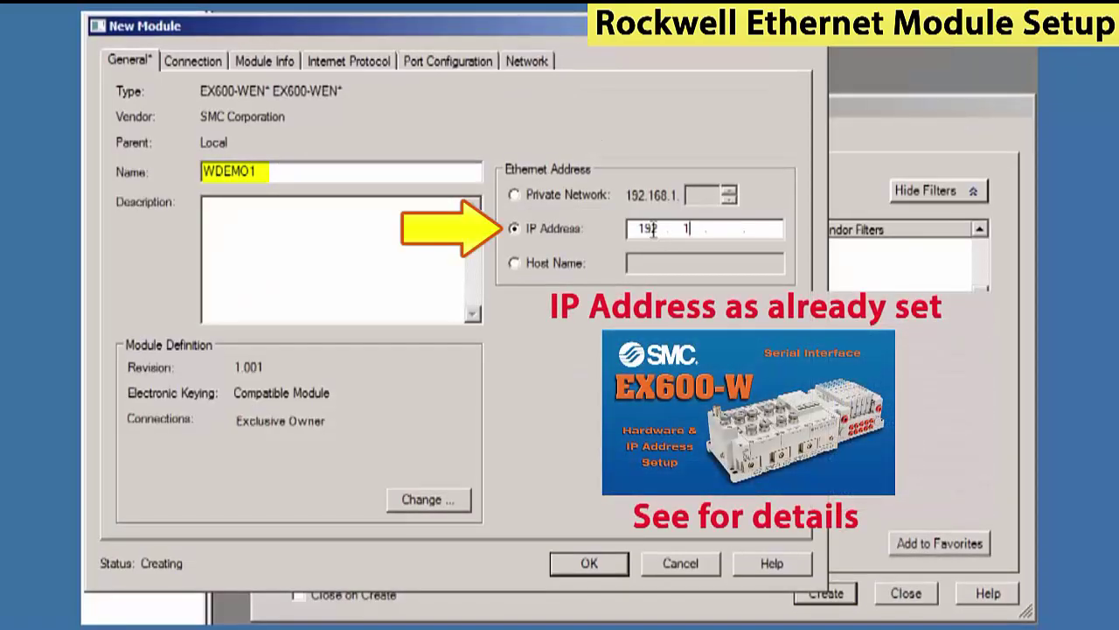
{"action": "type", "text": "168 . 0 . 43"}
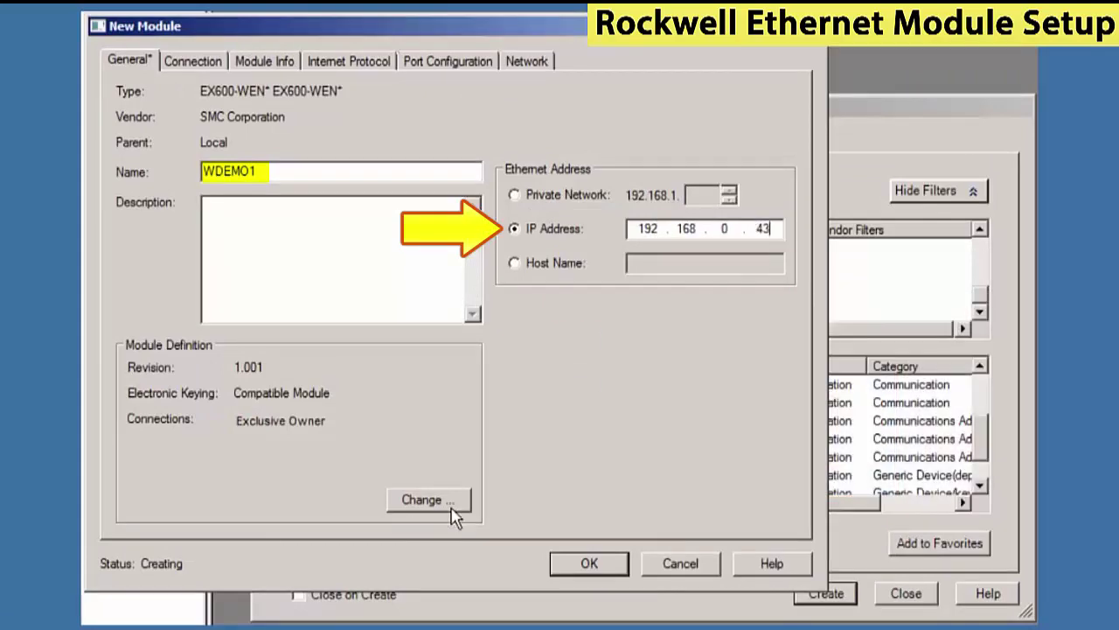
{"action": "left_click", "coordinate": [451, 505]}
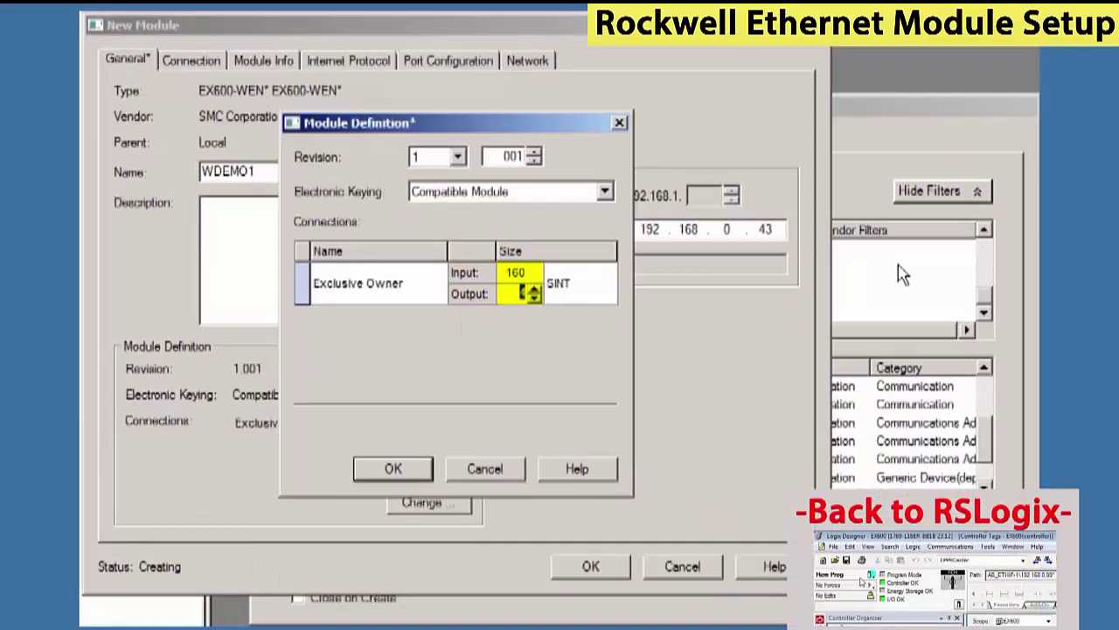
{"action": "left_click", "coordinate": [394, 470]}
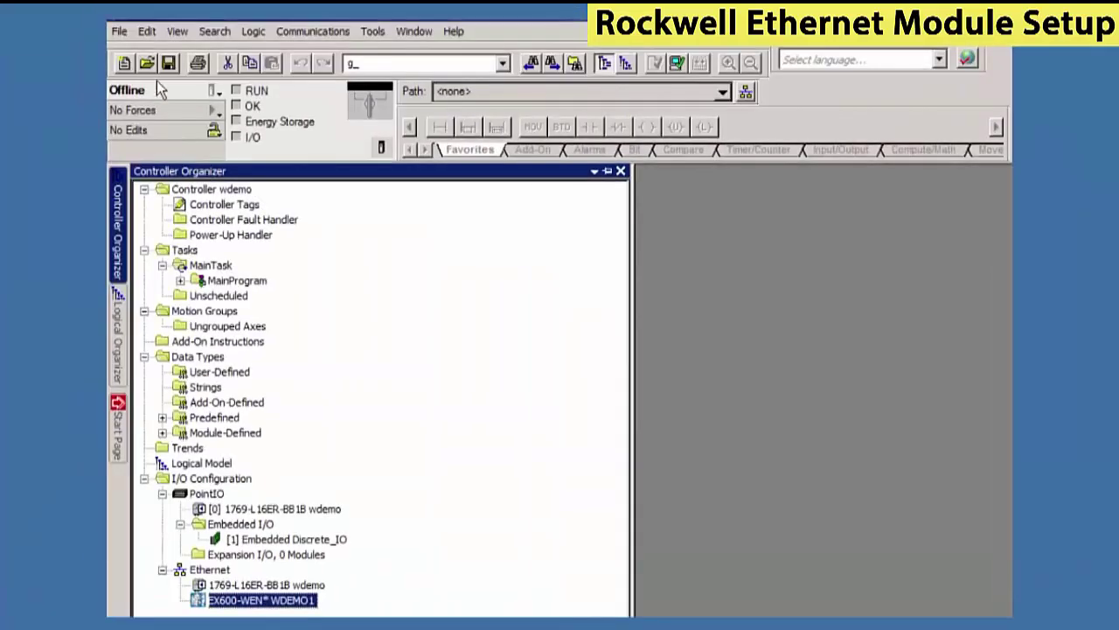
{"action": "key", "text": "alt+c"}
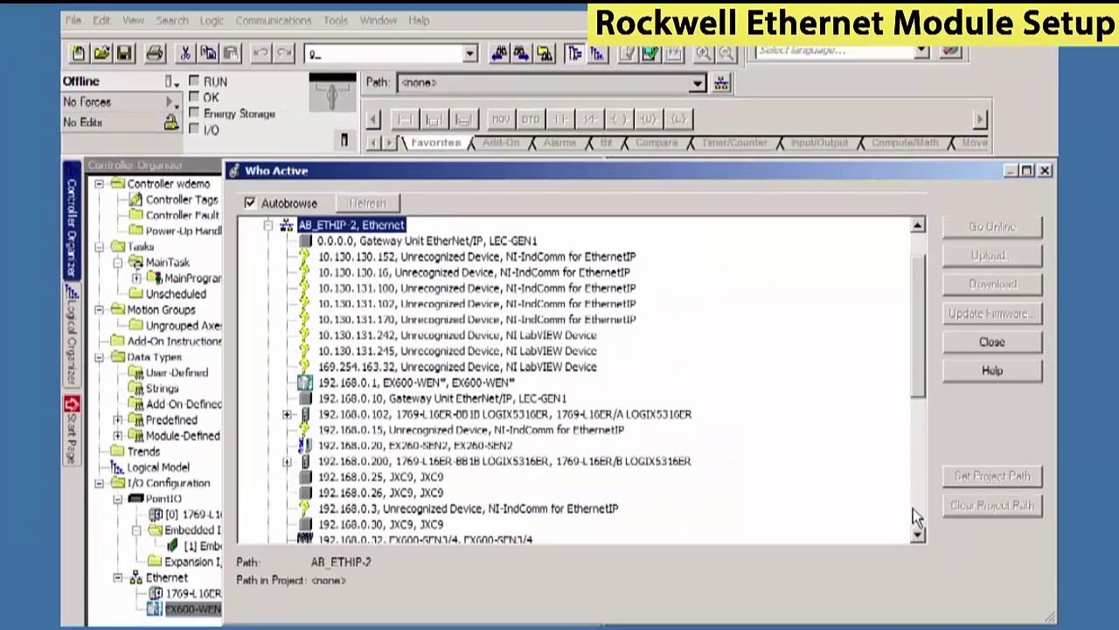
- Download the project to the controller at 192.168.0.99 through Who Active
{"action": "left_click", "coordinate": [918, 522]}
{"action": "left_click", "coordinate": [489, 476]}
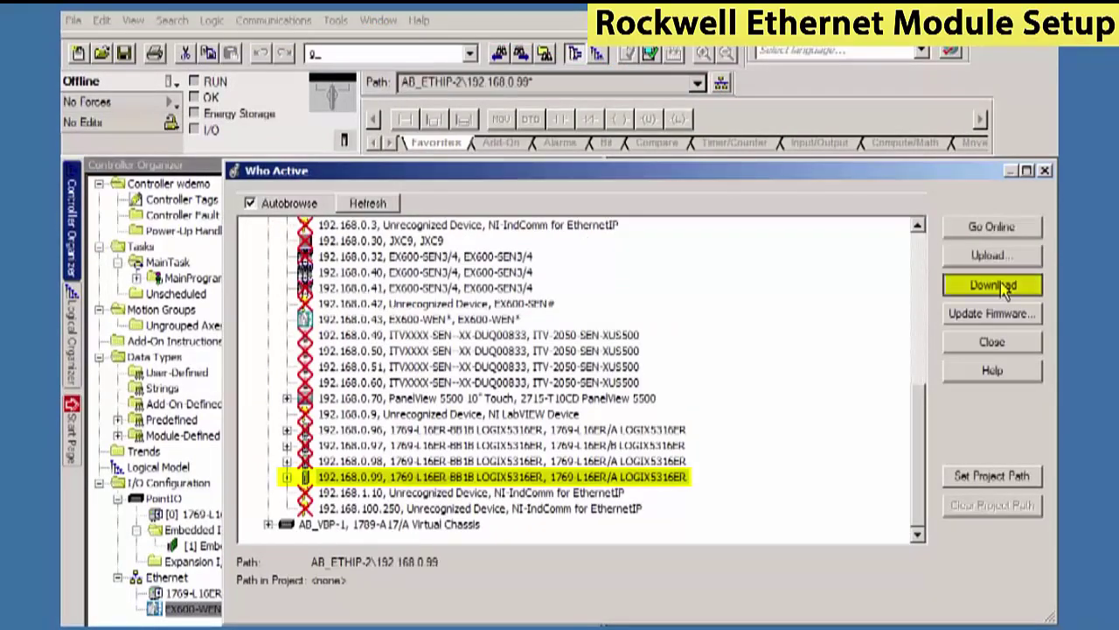
{"action": "left_click", "coordinate": [997, 285]}
{"action": "left_click", "coordinate": [547, 595]}
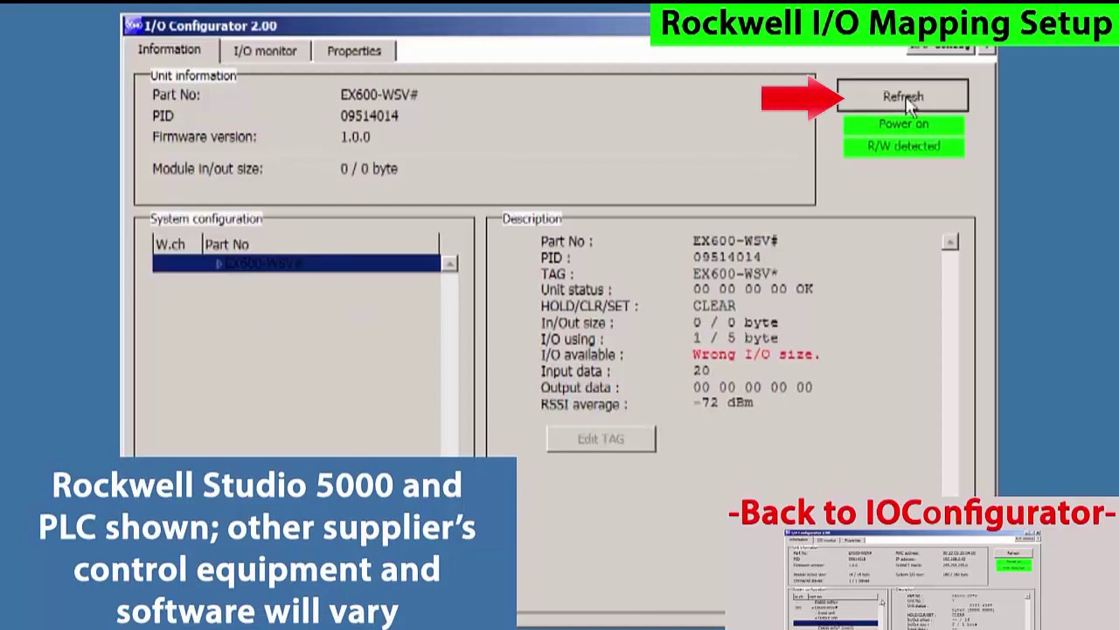
- Refresh unit info, inspect the EX600-DY*B output unit, and log in to the web configurator
{"action": "left_click", "coordinate": [906, 98]}
{"action": "left_click", "coordinate": [236, 300]}
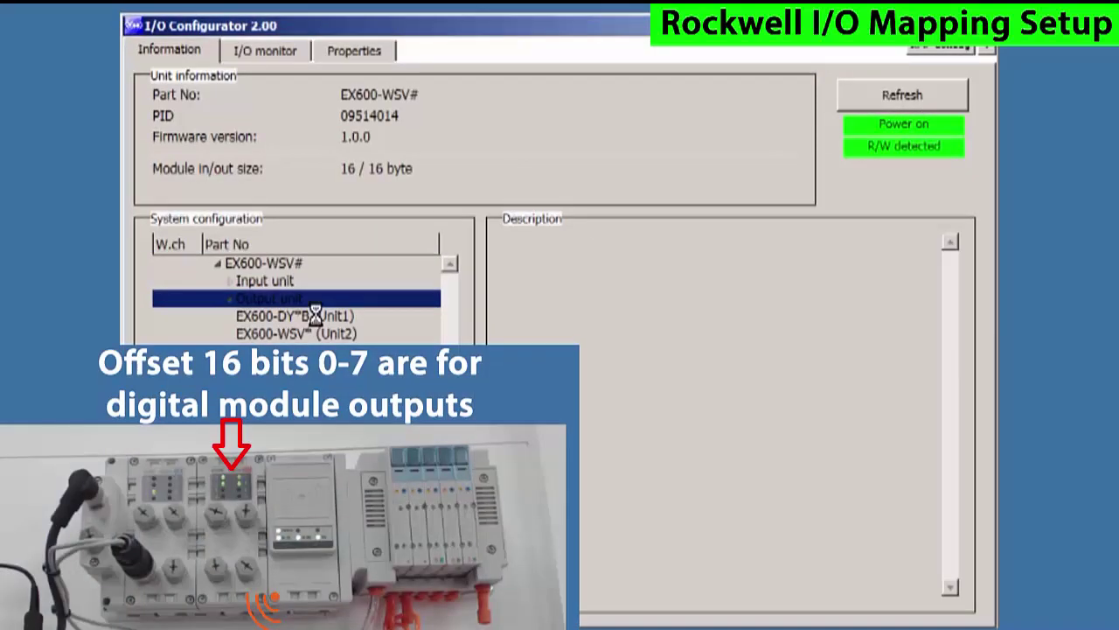
{"action": "left_click", "coordinate": [317, 316]}
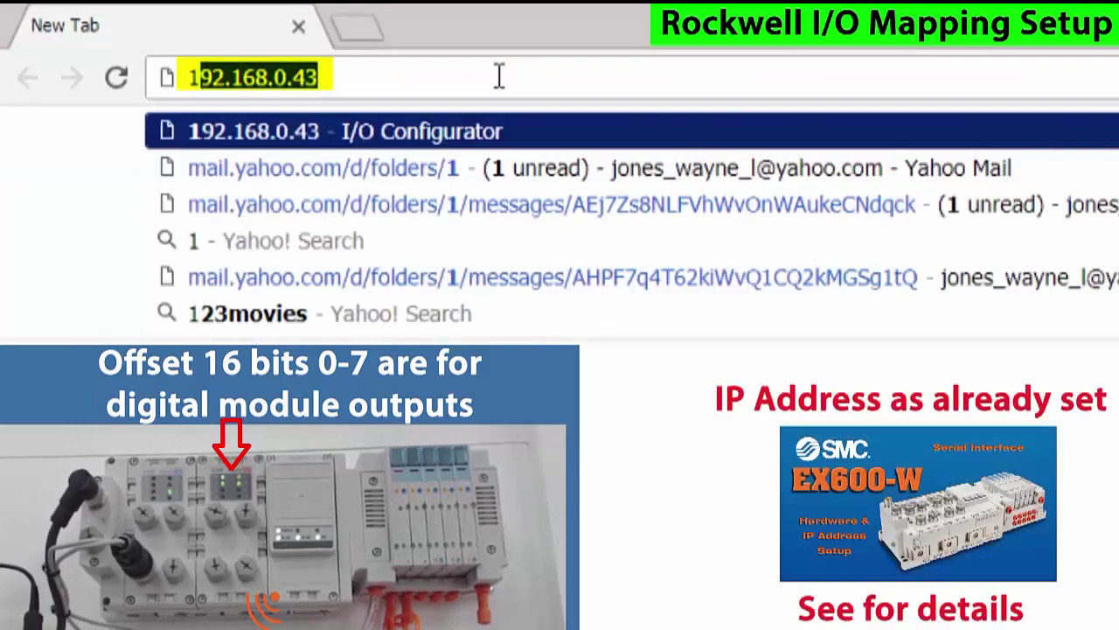
{"action": "type", "text": "92."}
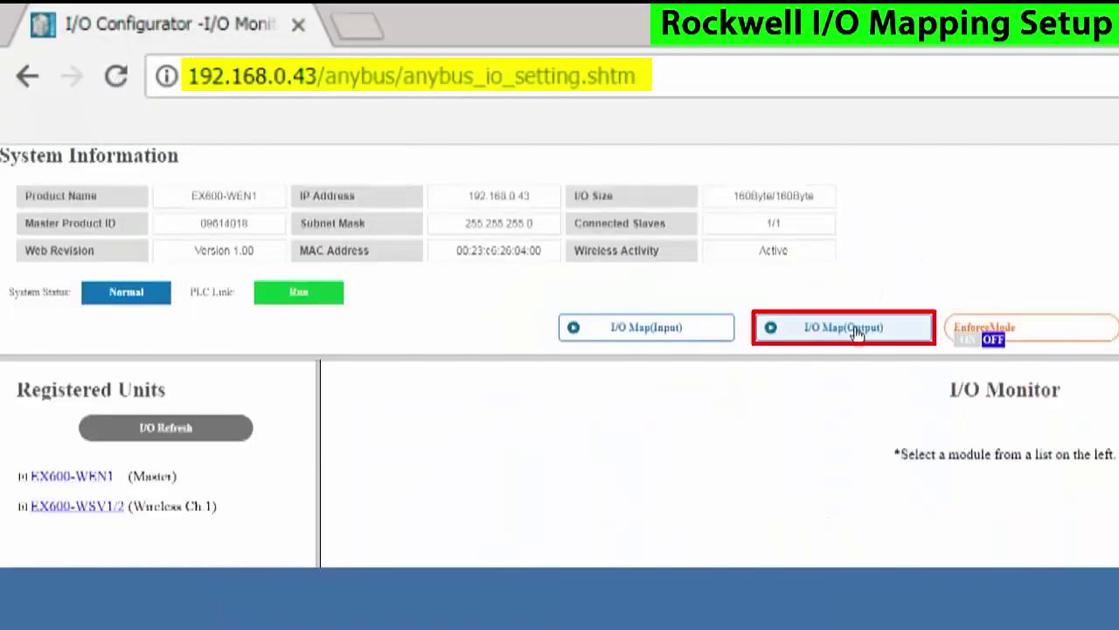
{"action": "left_click", "coordinate": [856, 323]}
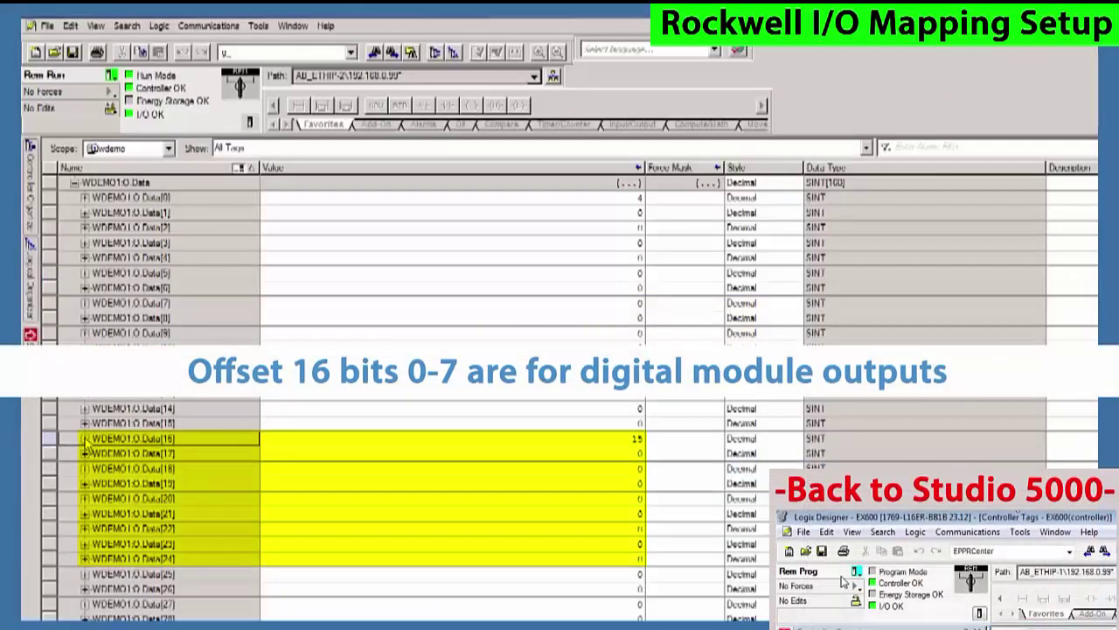
- Set Data[17].0 to 1 for solenoid A, then Data[17].1 to 1 for solenoid B
{"action": "left_click", "coordinate": [85, 438]}
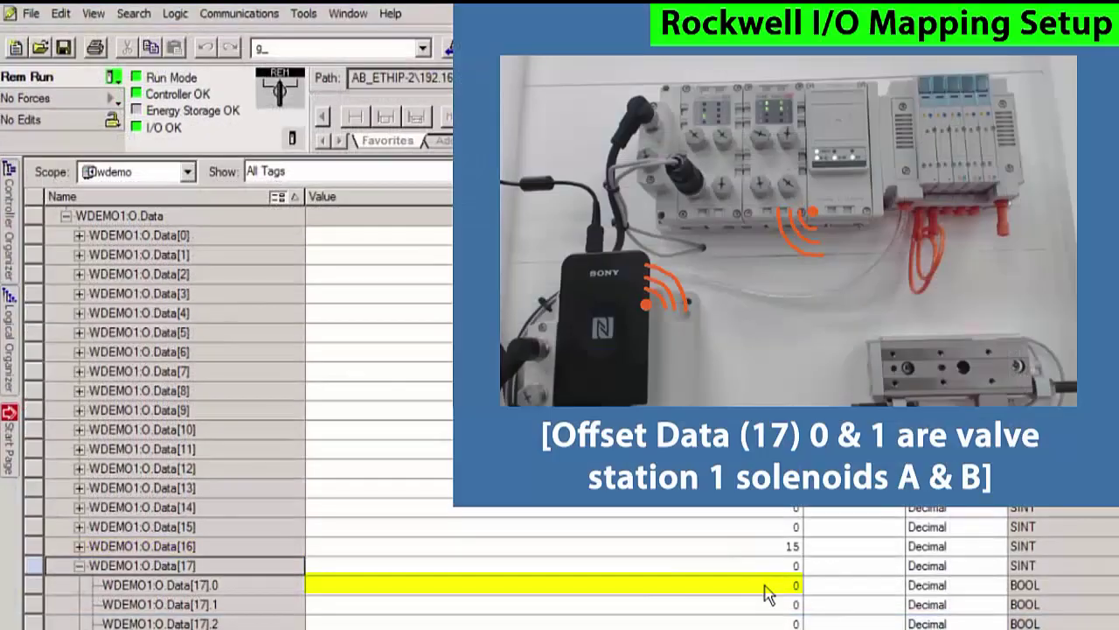
{"action": "left_click", "coordinate": [769, 592]}
{"action": "type", "text": "1"}
{"action": "key", "text": "Return"}
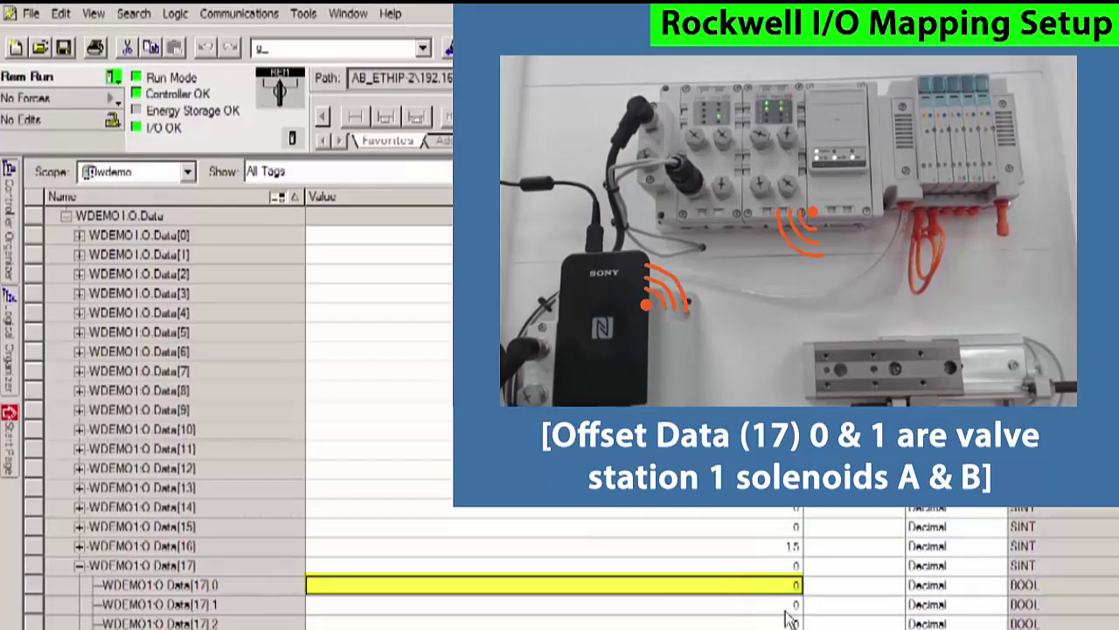
{"action": "key", "text": "Return"}
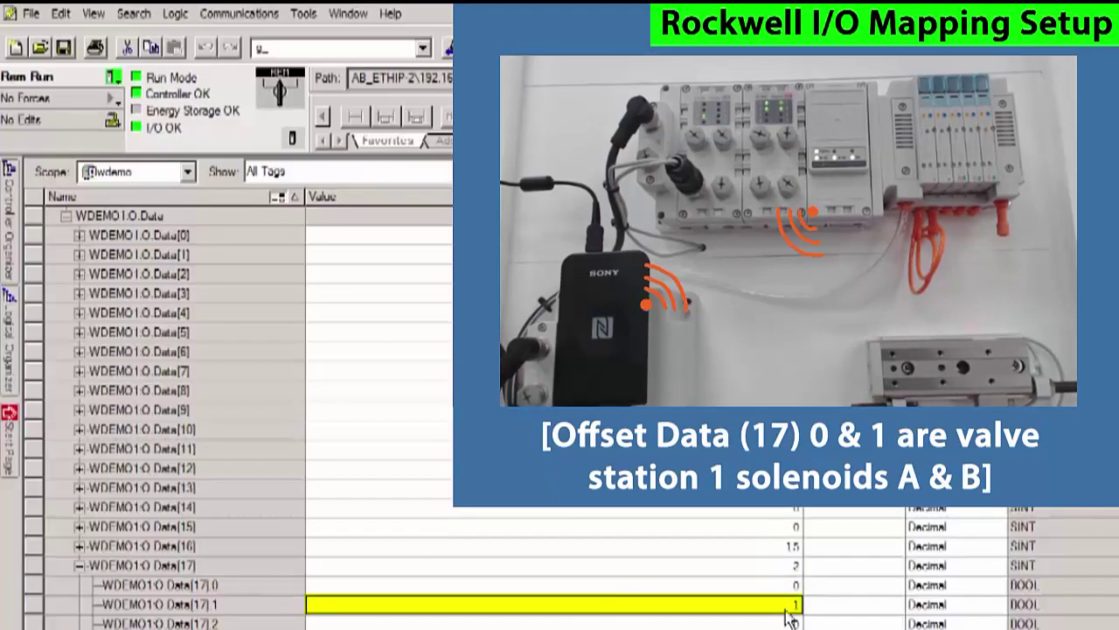